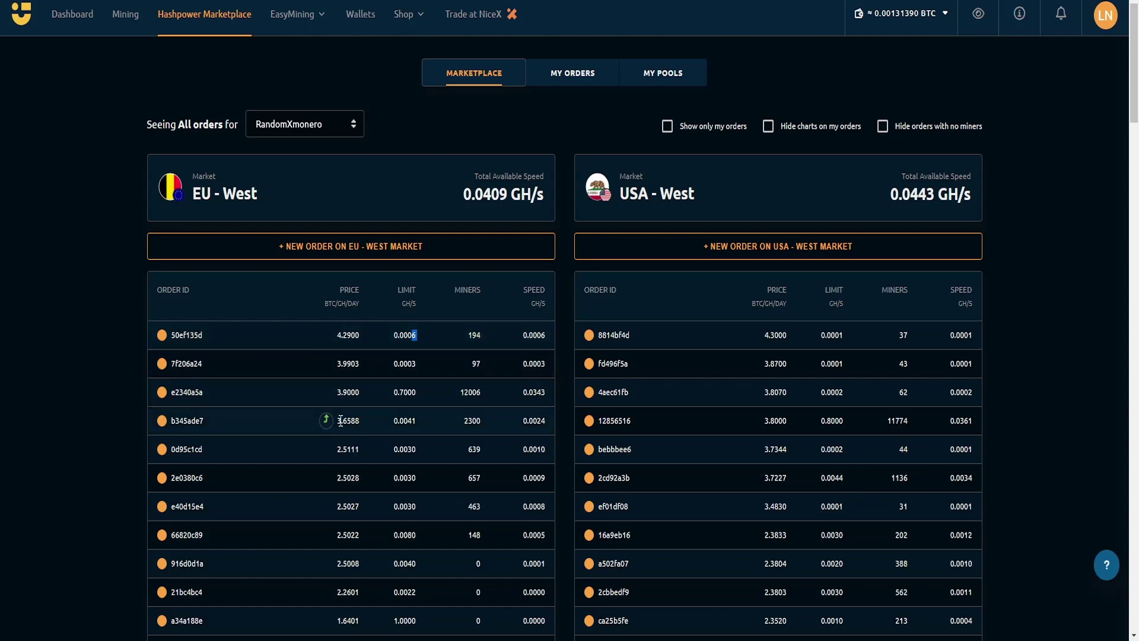
scroll(362, 435, "down", 3)
scroll(361, 435, "down", 3)
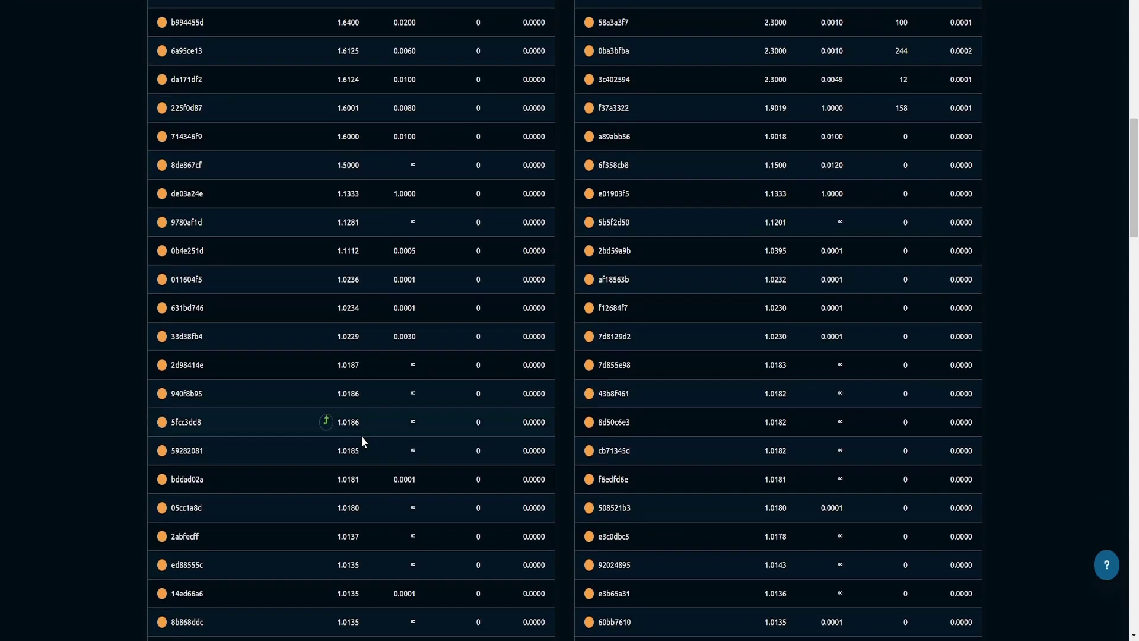
scroll(361, 434, "down", 2)
scroll(362, 436, "down", 2)
scroll(367, 442, "down", 1)
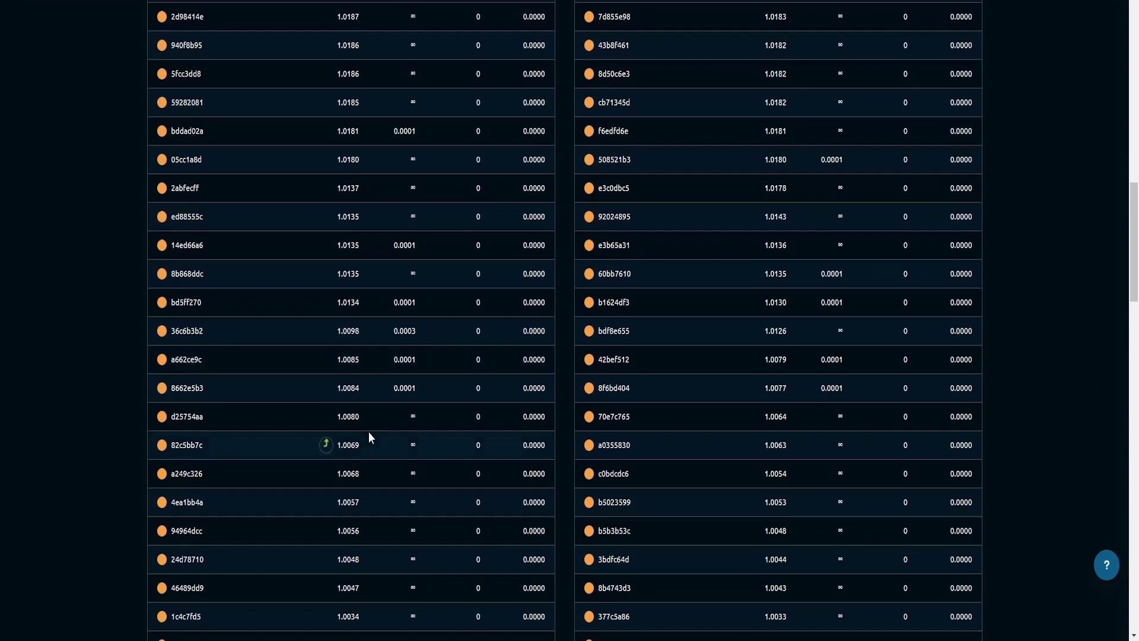
scroll(369, 432, "down", 1)
scroll(369, 432, "down", 1)
scroll(368, 434, "down", 1)
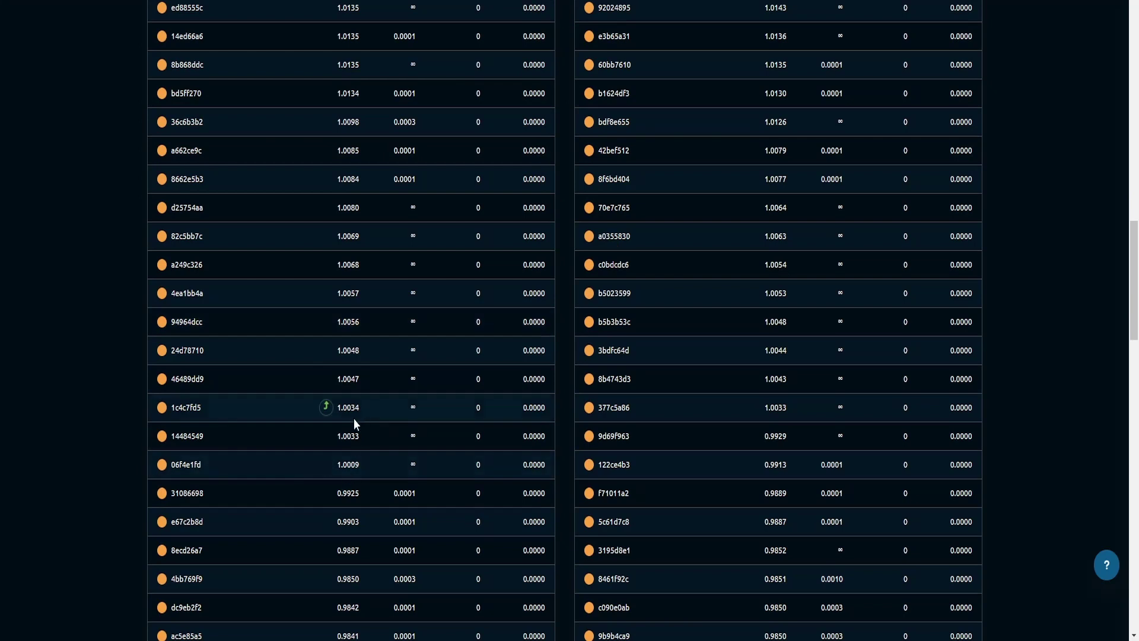
scroll(370, 441, "down", 2)
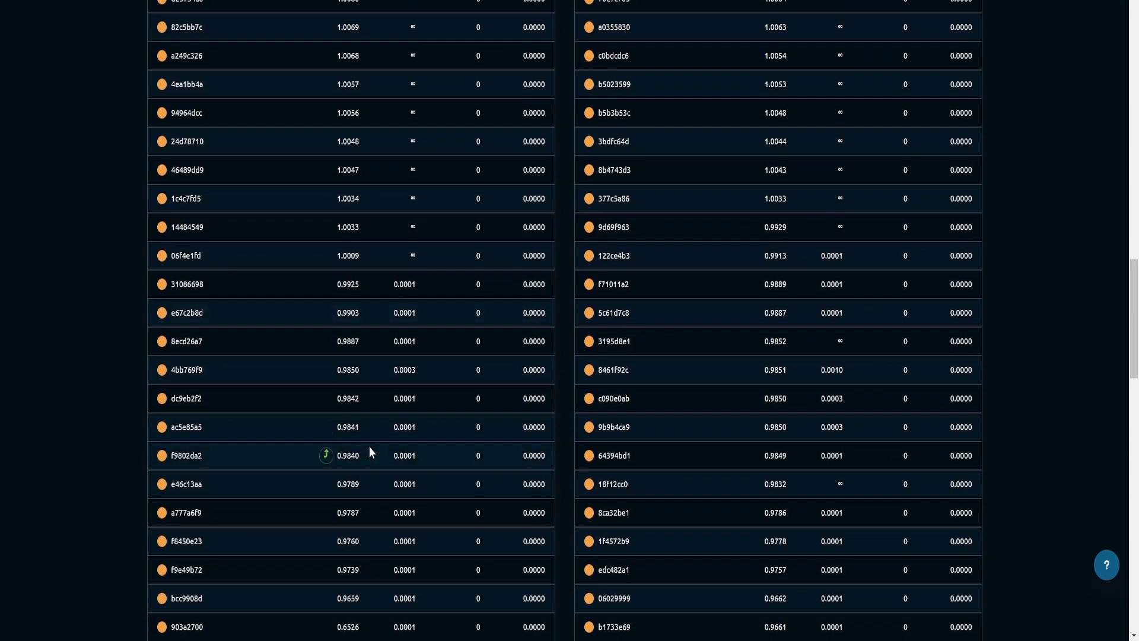
scroll(370, 446, "down", 2)
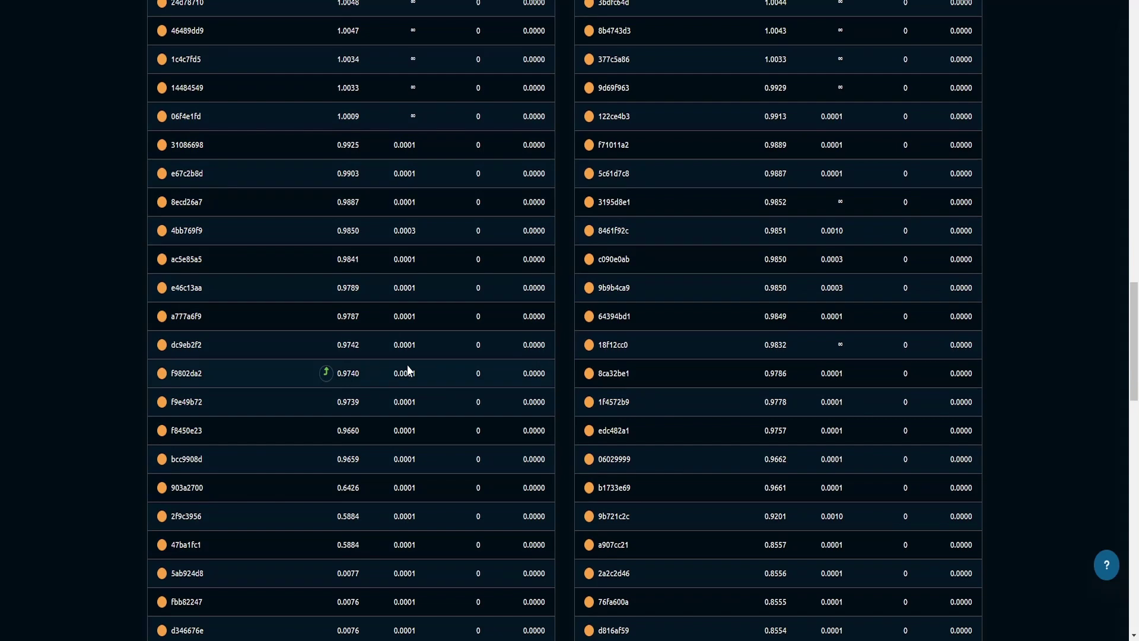
scroll(419, 428, "up", 5)
scroll(418, 432, "up", 5)
scroll(416, 436, "up", 5)
scroll(416, 439, "up", 2)
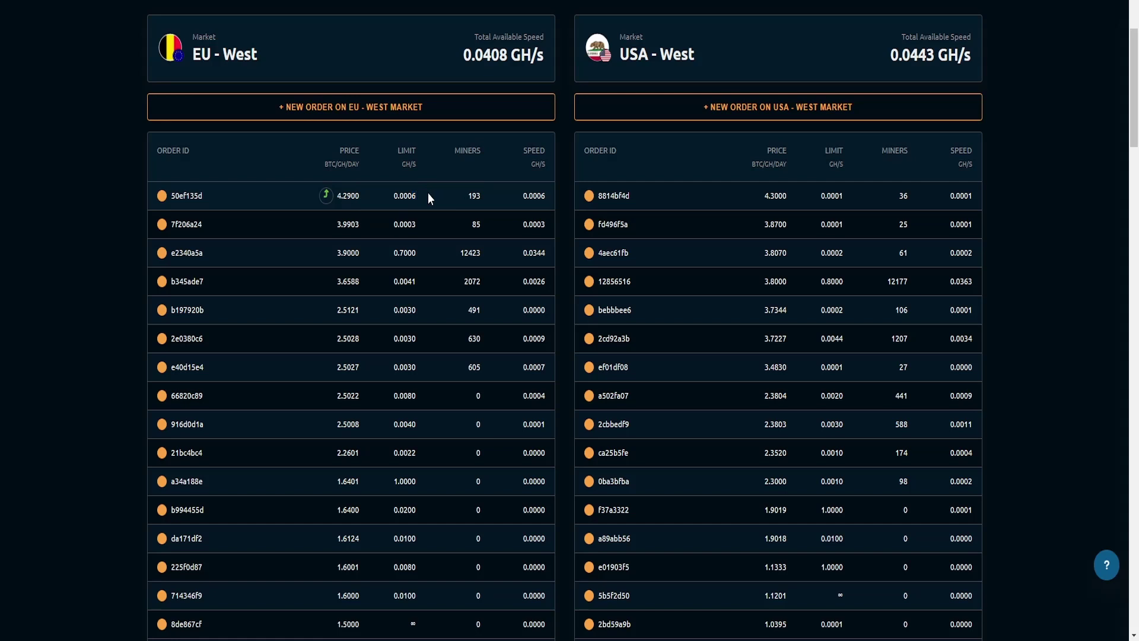
scroll(430, 191, "up", 3)
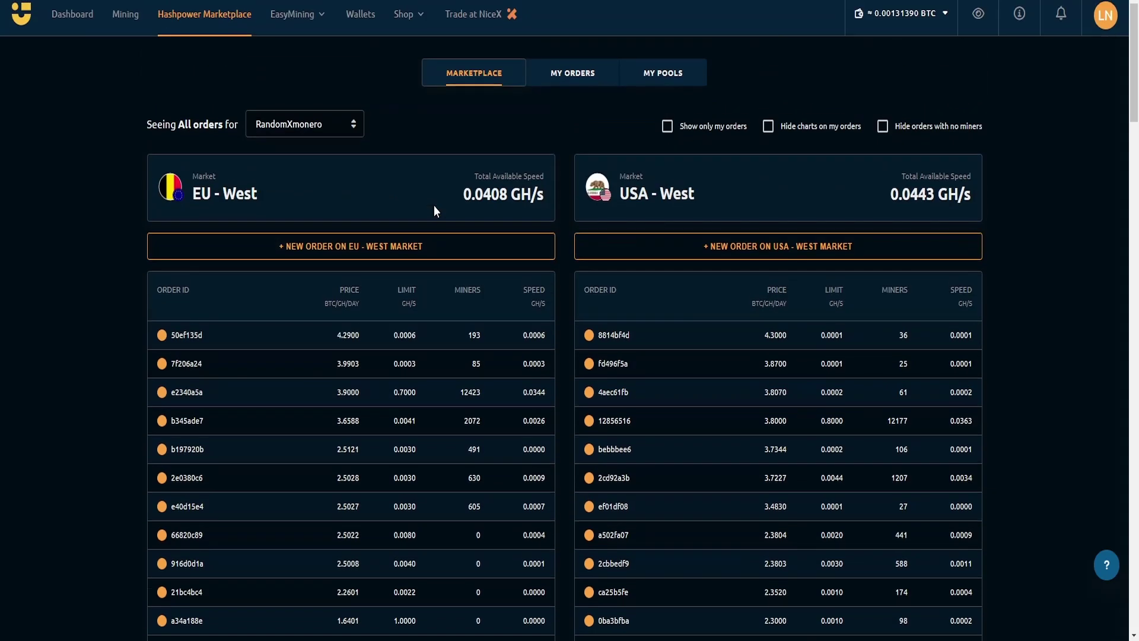
Open the Mining page's rig manager to check both rigs are mining
left_click(138, 34)
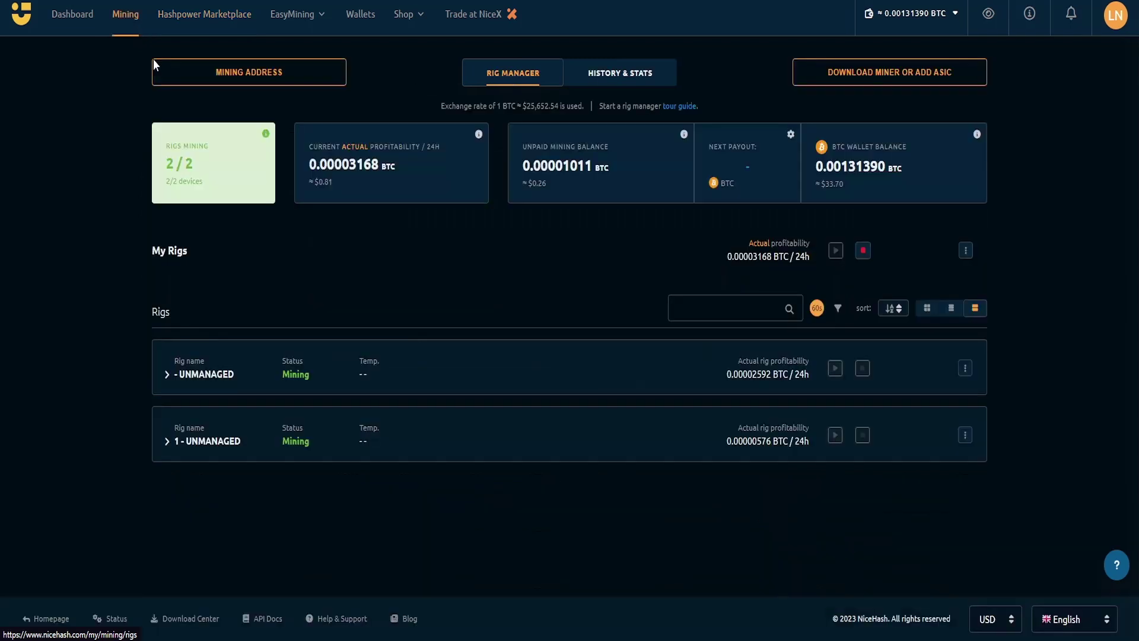